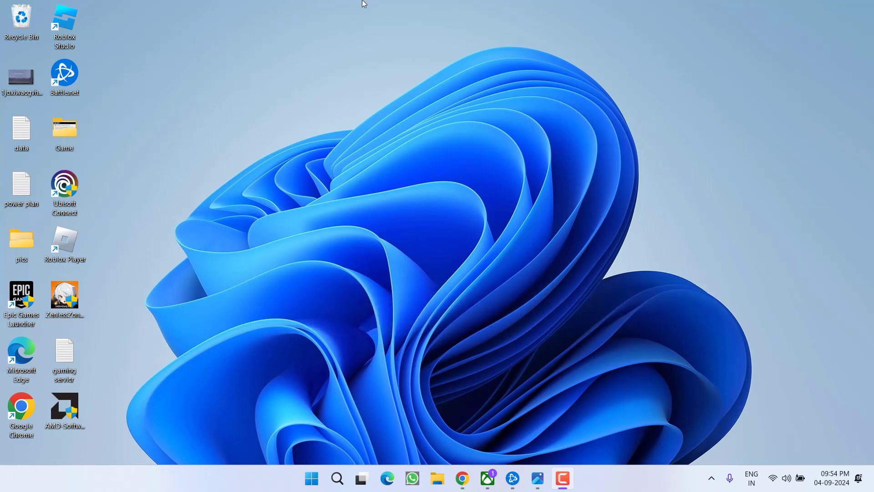
Open Windows Security and move its window toward the middle of the desktop
key(super)
text(windows)
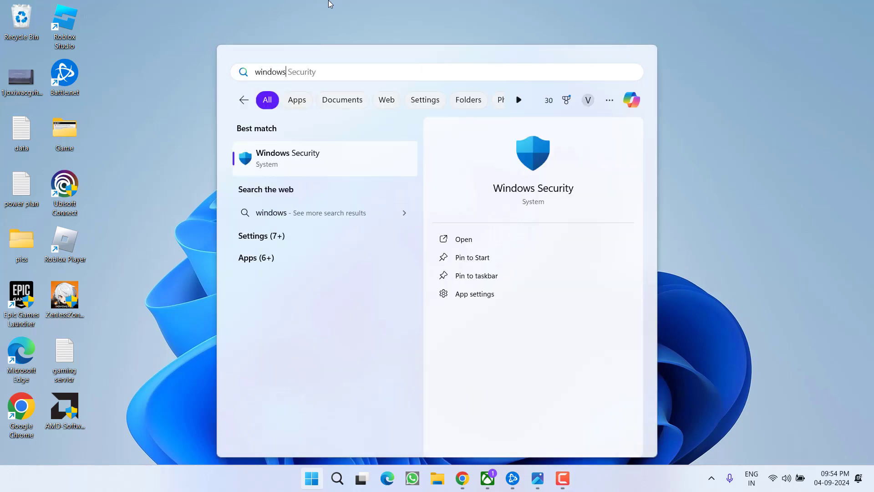
key(Return)
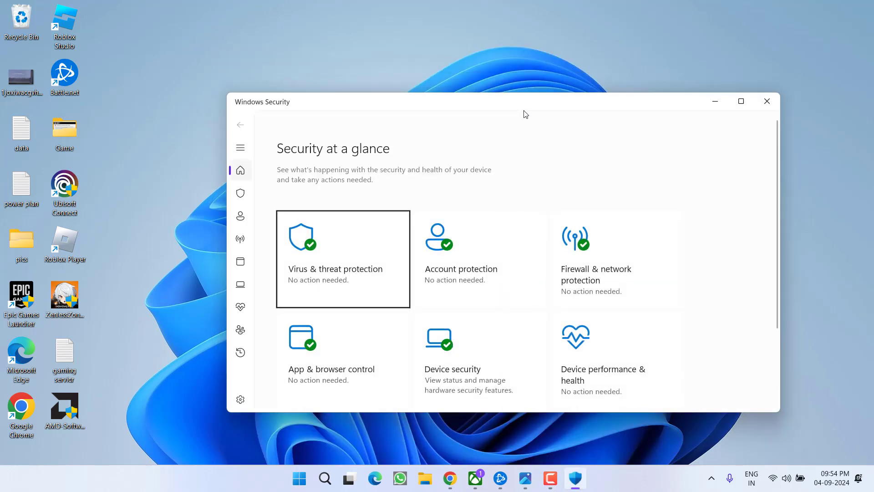
drag(535, 107, 455, 68)
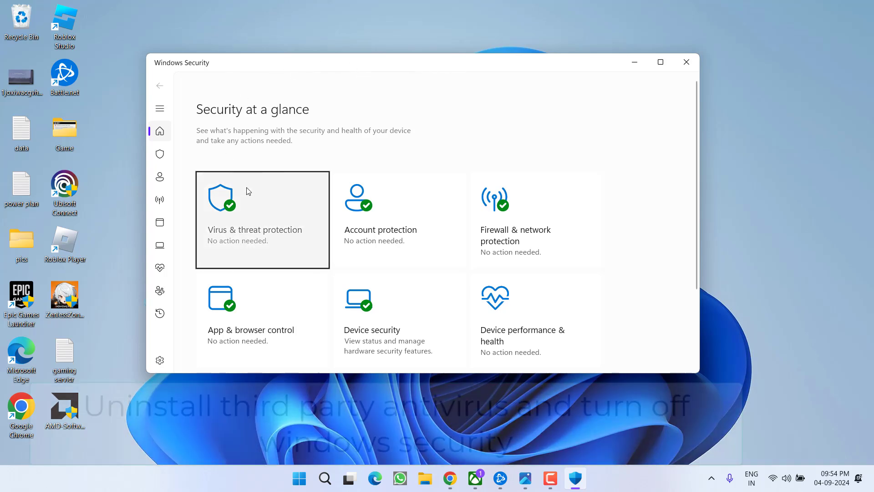
Turn off Real-time protection in the virus and threat protection settings, approve the change, and minimize Windows Security
click(263, 214)
scroll(331, 236, down, 3)
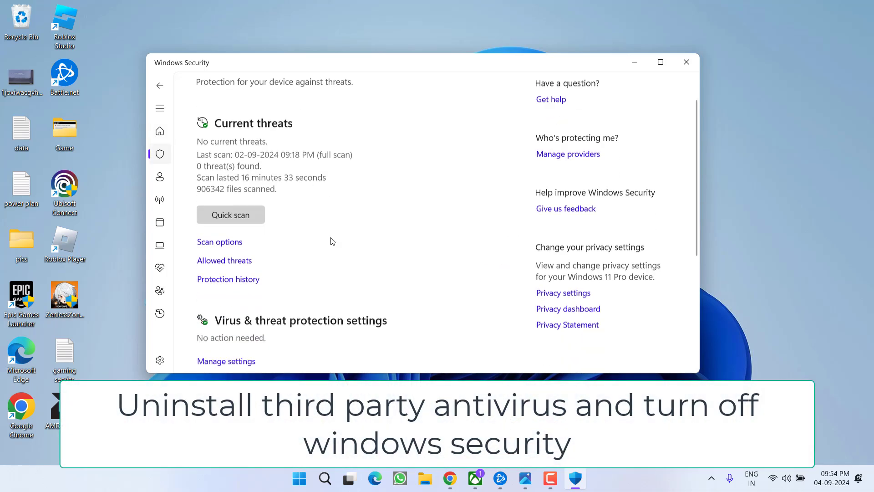
click(234, 262)
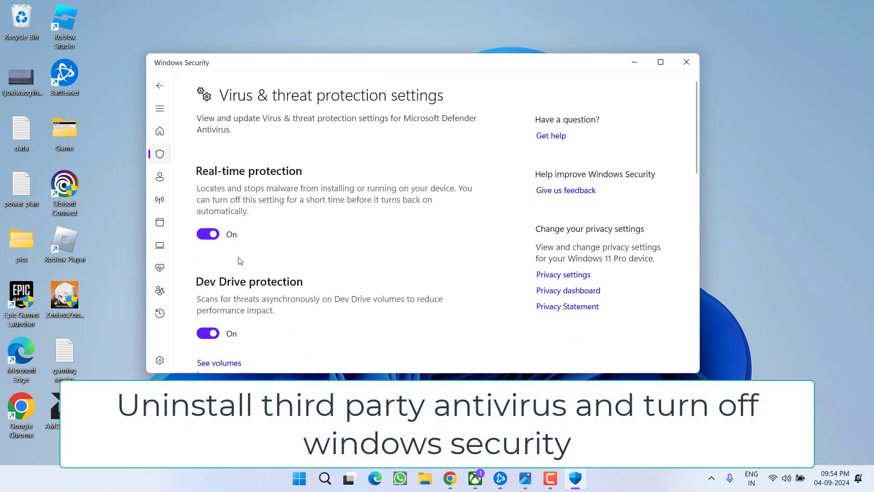
click(208, 234)
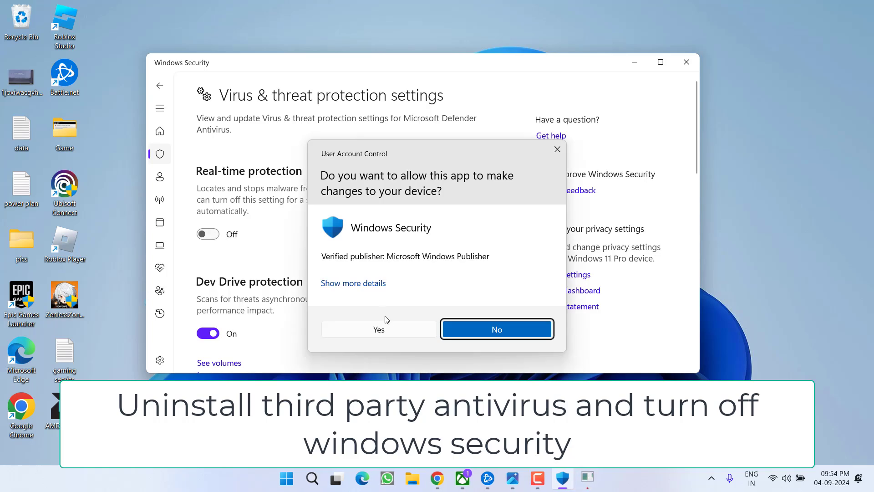
click(397, 334)
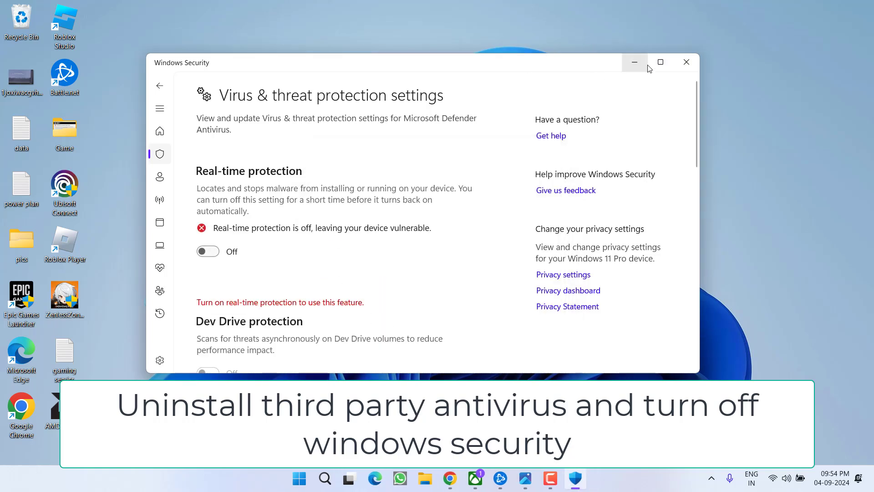
click(634, 62)
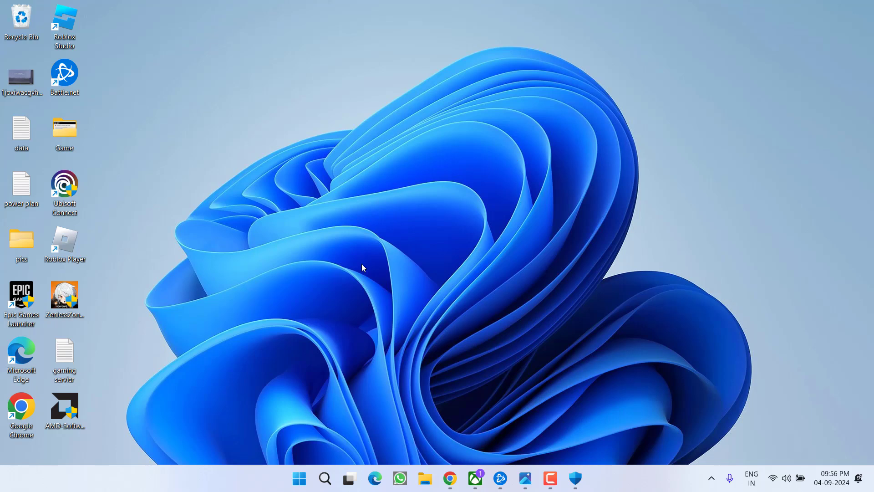
Switch to Chrome to view Bitsum's ParkControl download page, highlight the ParkControl title, and minimize the browser
click(451, 478)
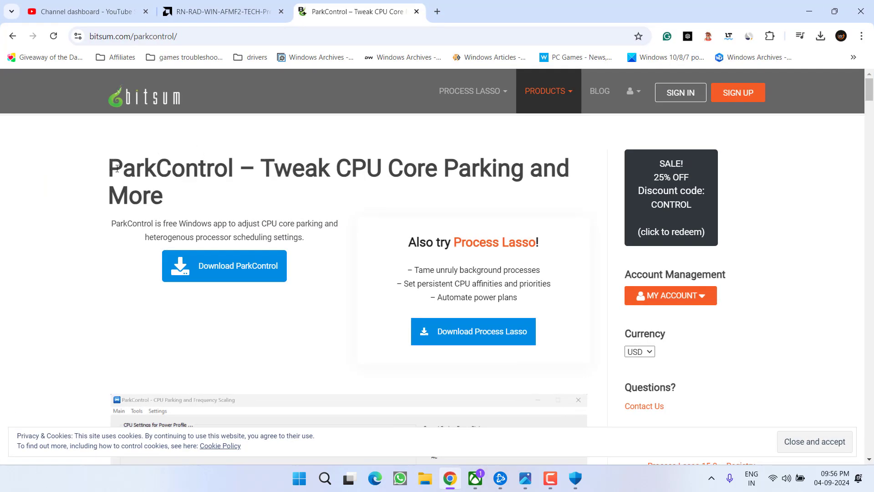
drag(117, 168, 256, 170)
click(387, 155)
click(810, 12)
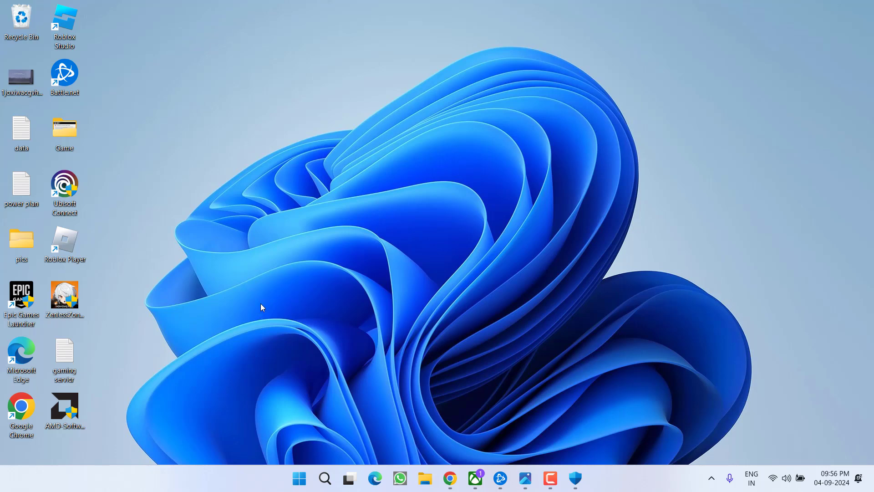
Locate the Call of Duty folder in Documents with File Explorer, check its available actions, and close the window
key(super+e)
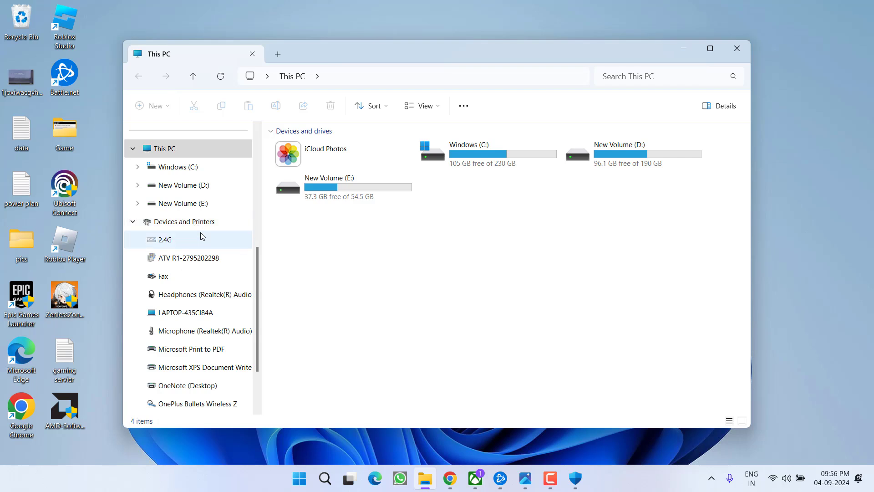
scroll(202, 237, down, 1)
scroll(201, 239, up, 6)
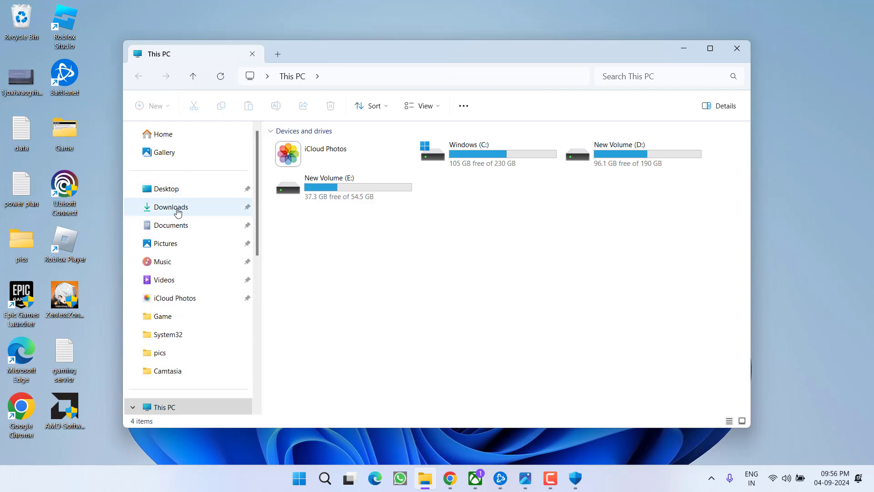
click(182, 225)
click(336, 168)
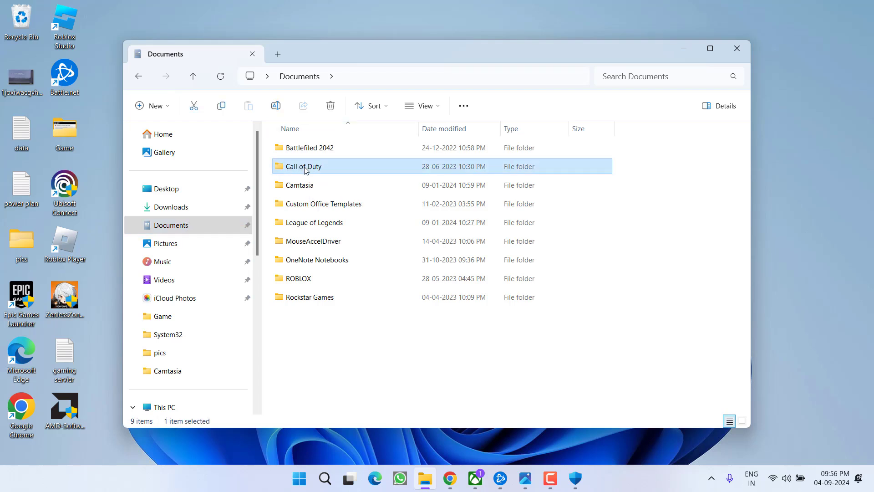
right_click(305, 169)
click(386, 180)
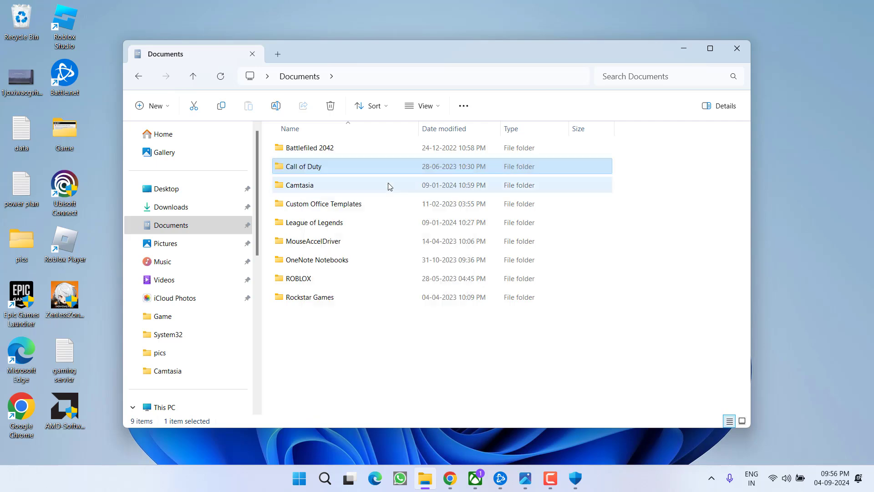
click(737, 49)
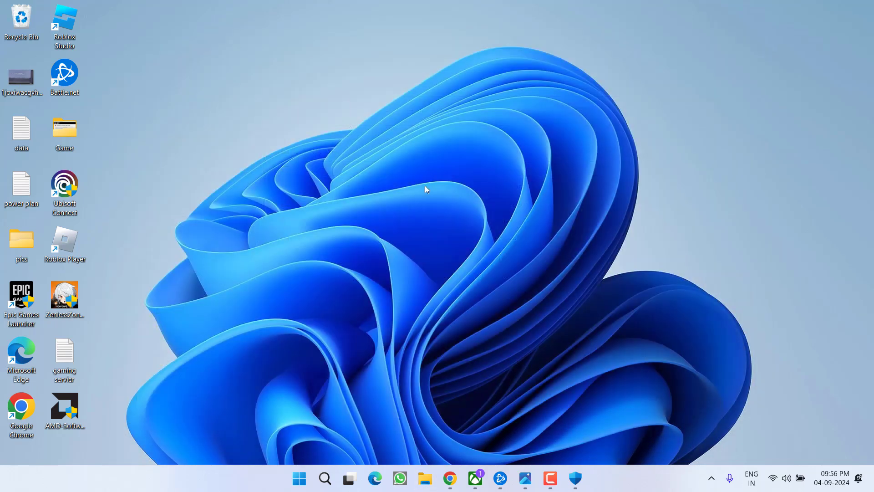
Switch to Battle.net, view the Call of Duty game options that include Scan and Repair, and close the launcher
click(501, 478)
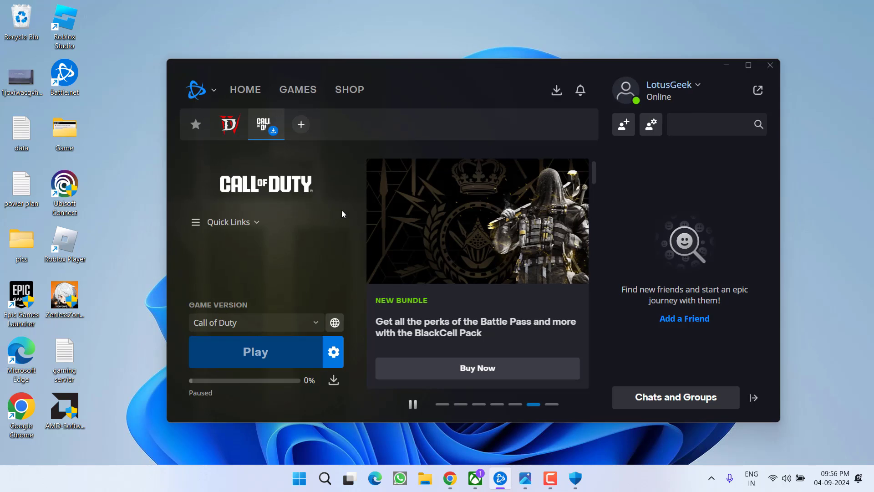
click(337, 360)
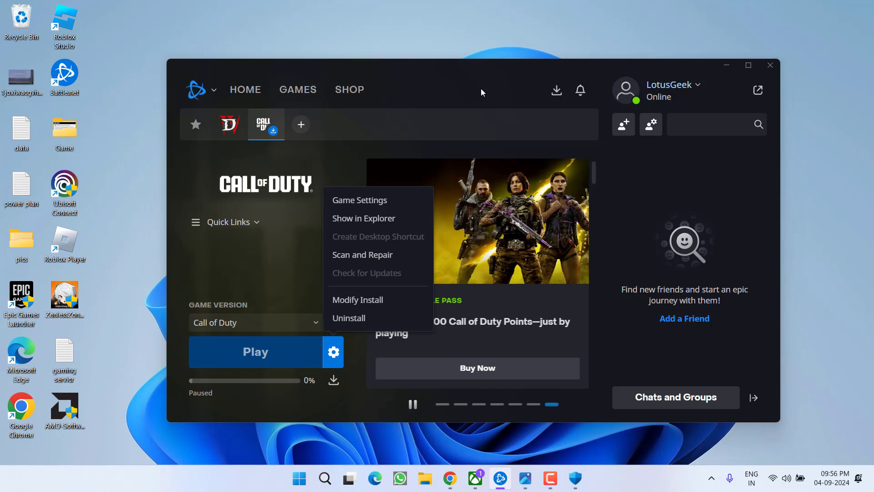
click(770, 65)
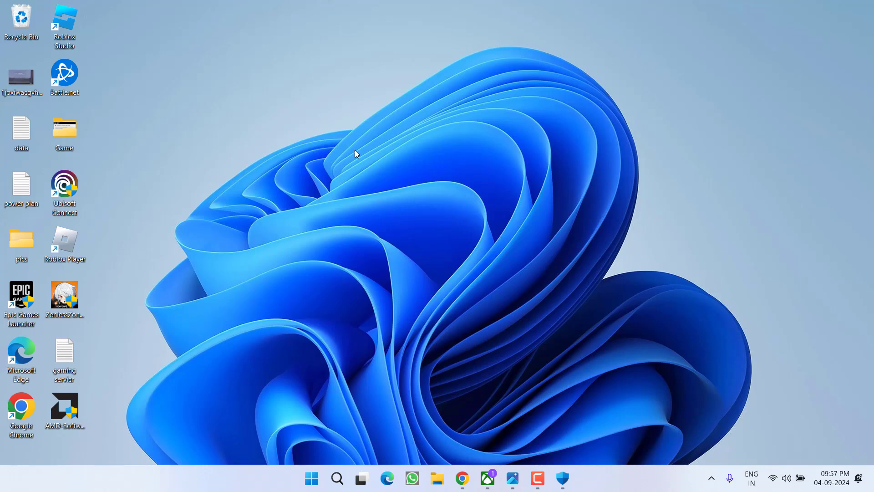
Switch to the Xbox app, examine the Minecraft Launcher's file management options for verify and repair, and close the app
click(487, 478)
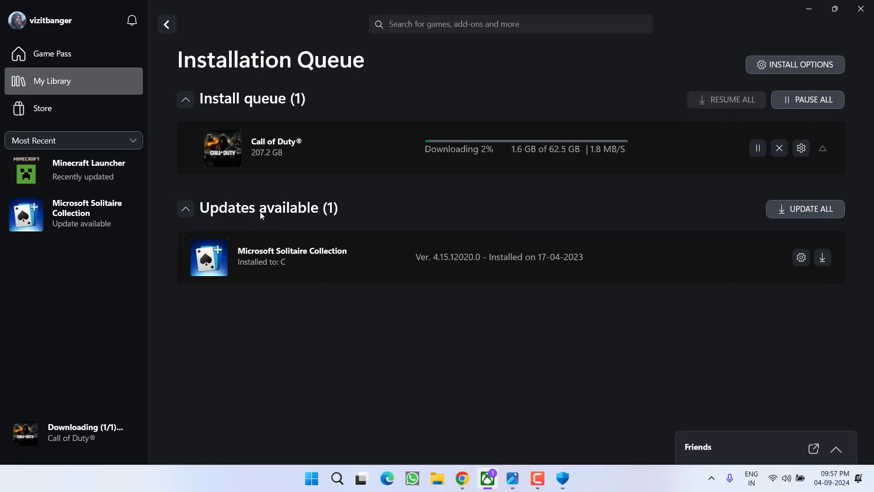
click(77, 174)
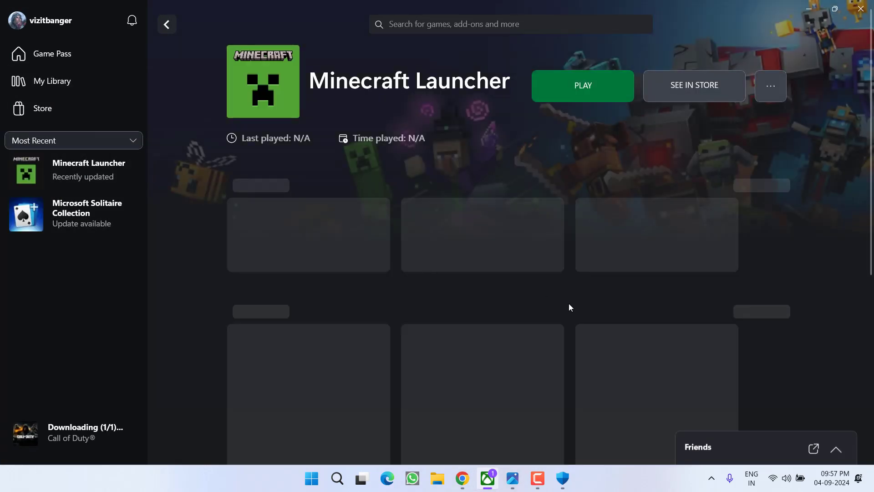
click(771, 89)
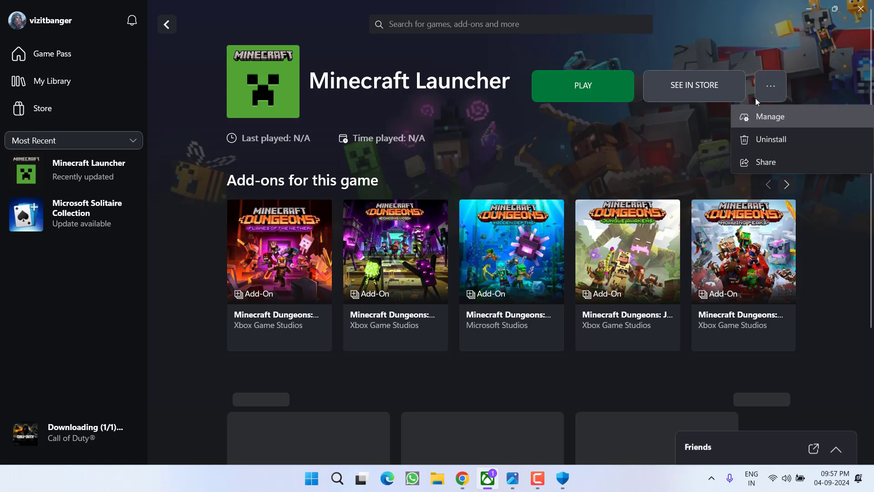
click(773, 122)
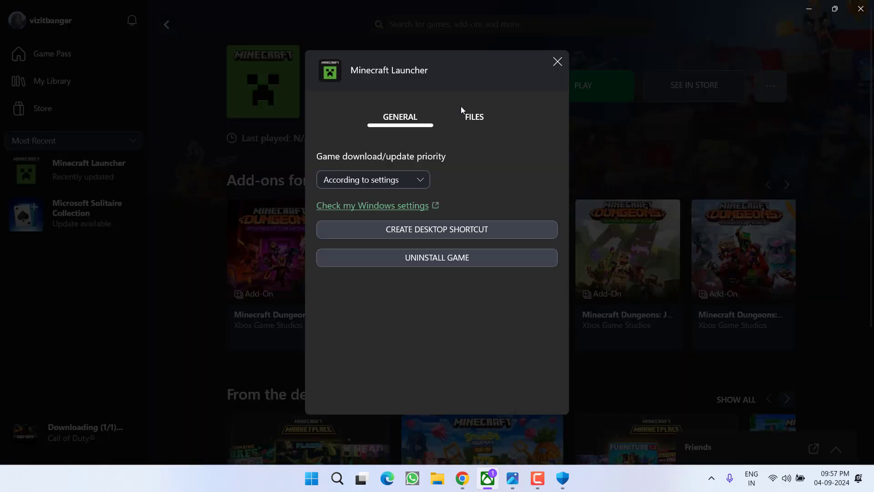
click(471, 120)
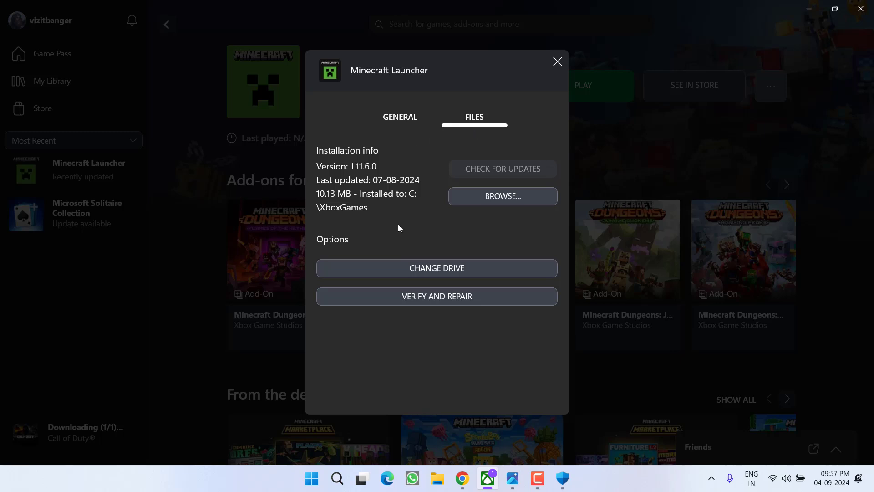
click(557, 62)
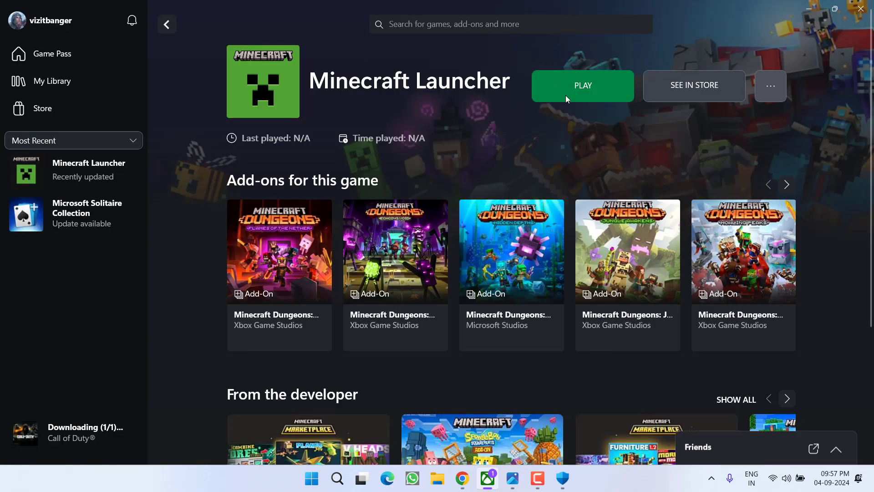
click(861, 8)
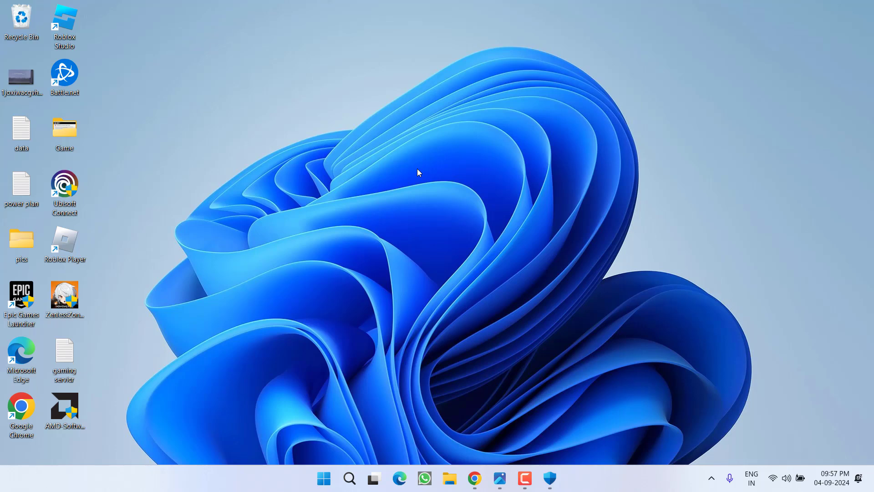
Switch to Chrome and examine the Automatic Driver Updates section on NVIDIA's GeForce Drivers page
click(475, 478)
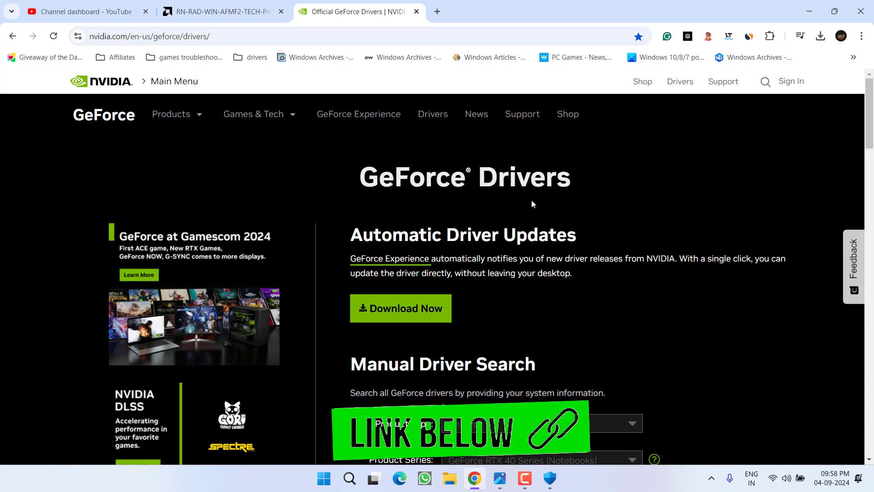
scroll(531, 205, down, 1)
drag(351, 177, 582, 177)
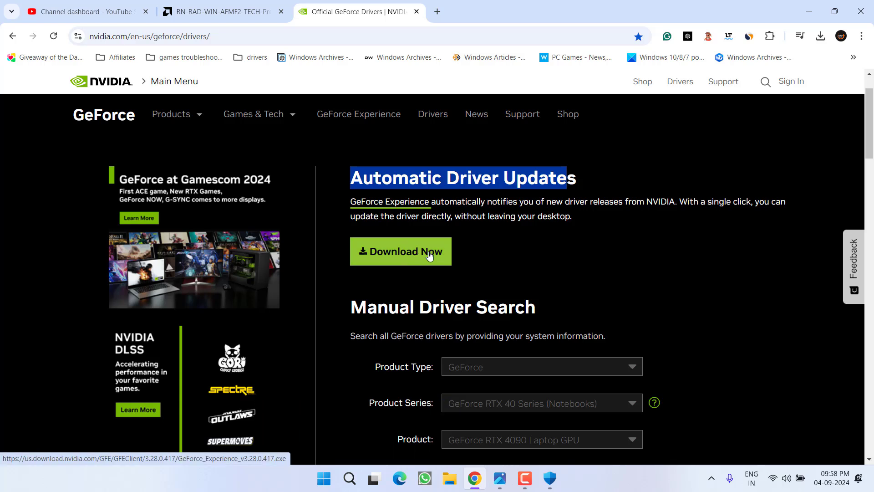
Find the AFMF 2 preview driver download link for Windows 10 and 11 in the AMD Adrenalin Edition release notes
click(221, 13)
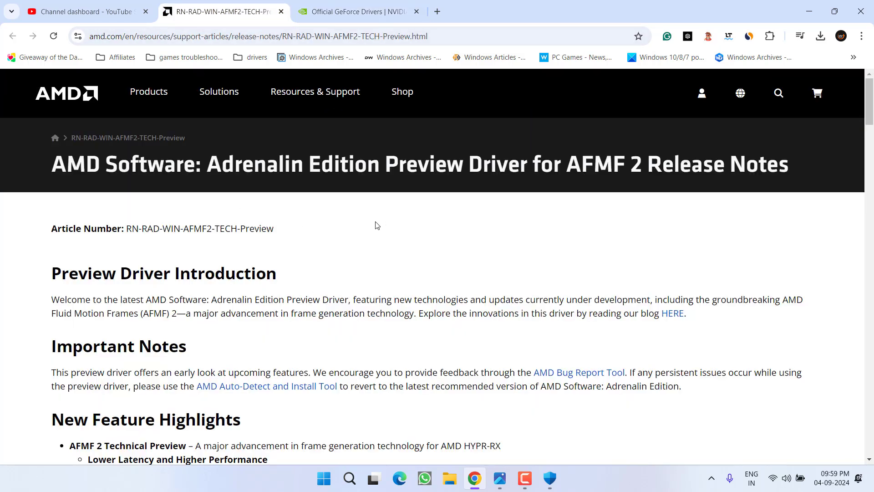
scroll(283, 223, down, 12)
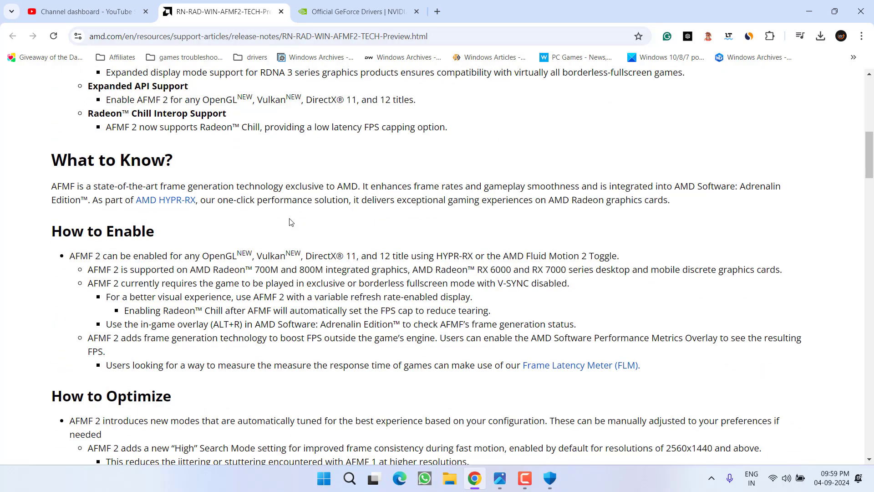
scroll(290, 221, down, 9)
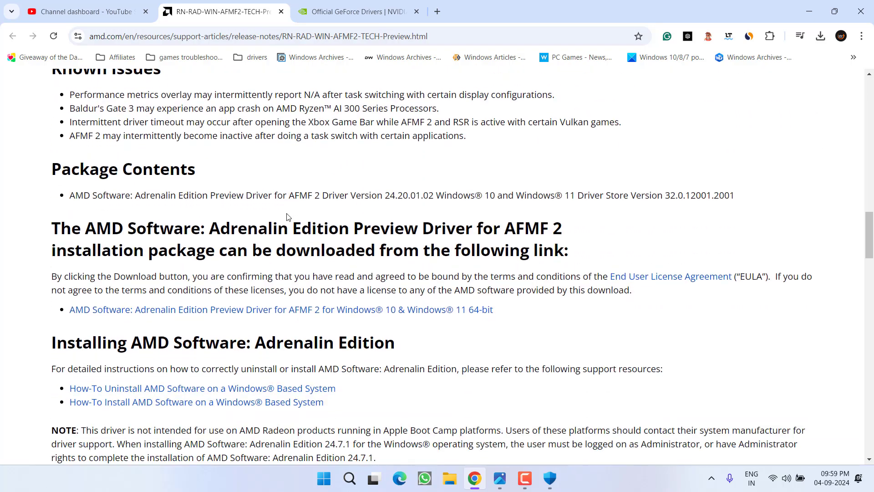
scroll(114, 164, down, 1)
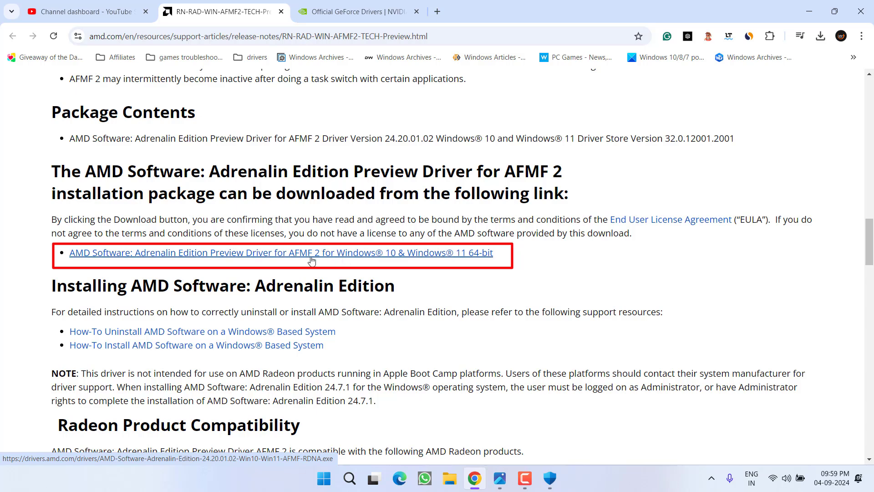
click(350, 256)
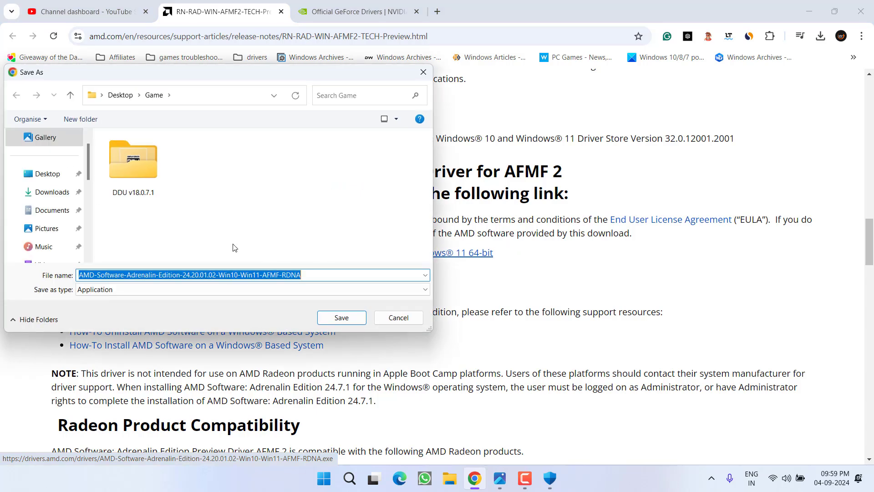
click(58, 177)
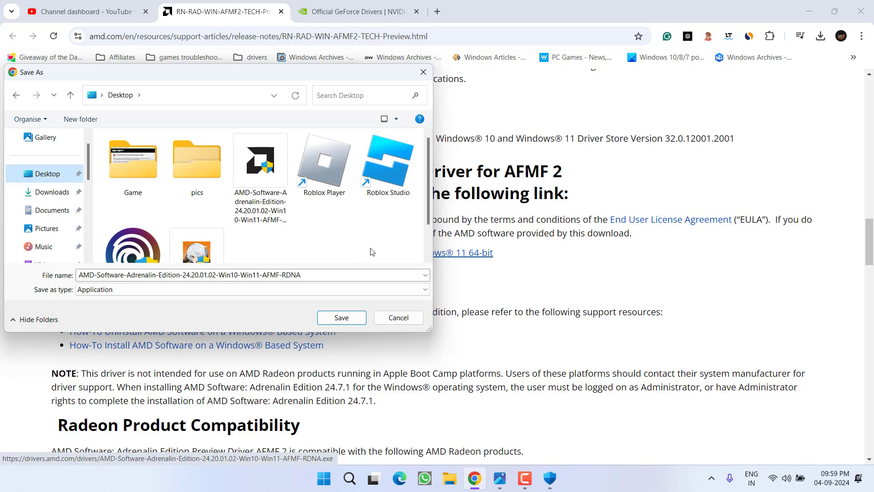
click(264, 171)
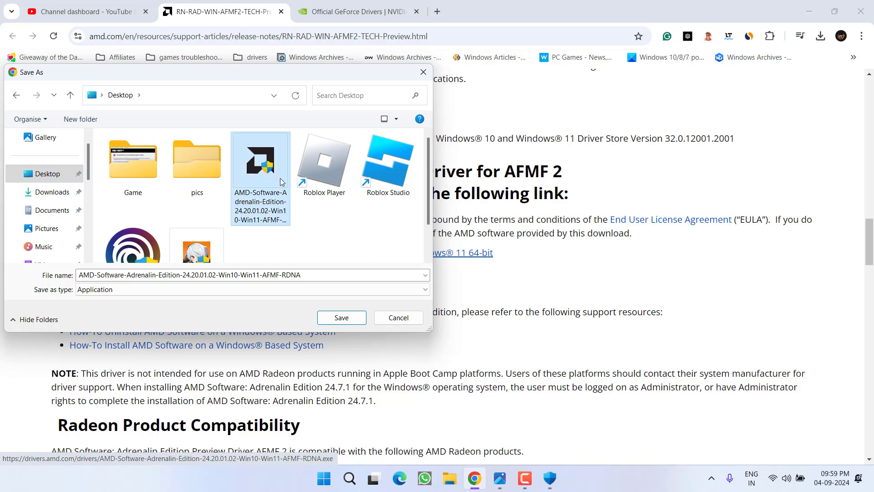
click(399, 318)
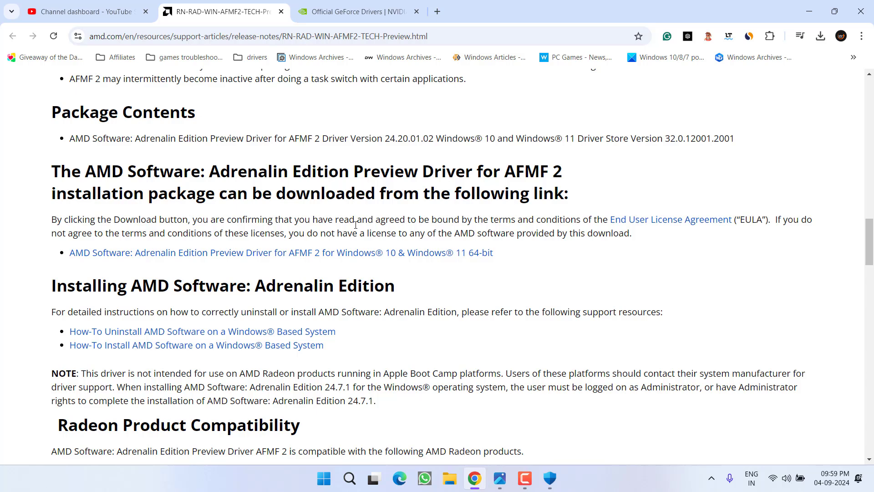
Switch to Battle.net and show the Call of Duty installation folder in File Explorer
click(809, 11)
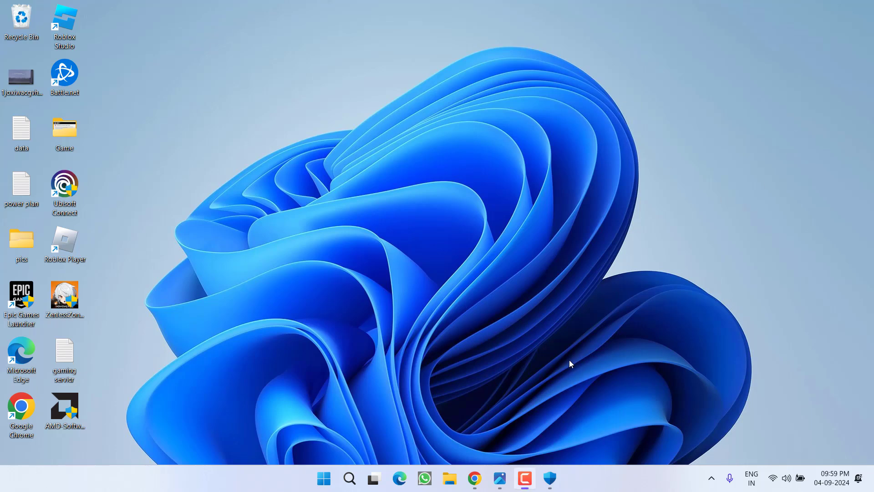
click(568, 480)
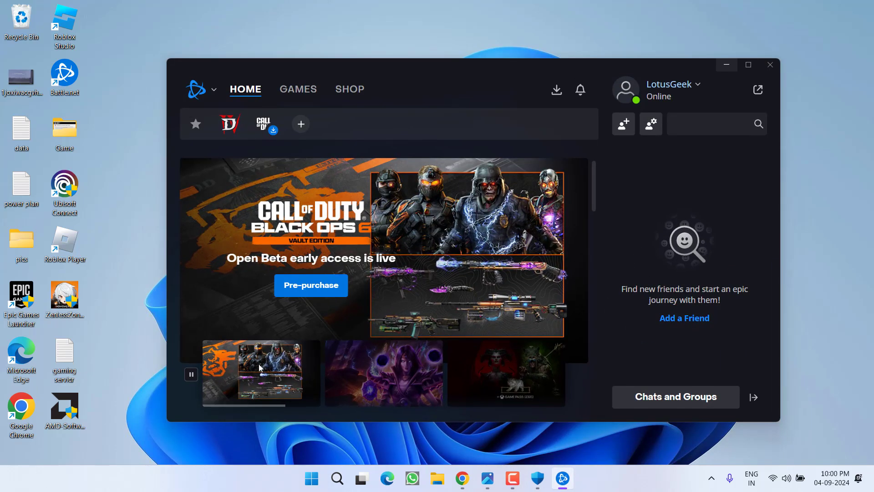
click(299, 97)
click(269, 131)
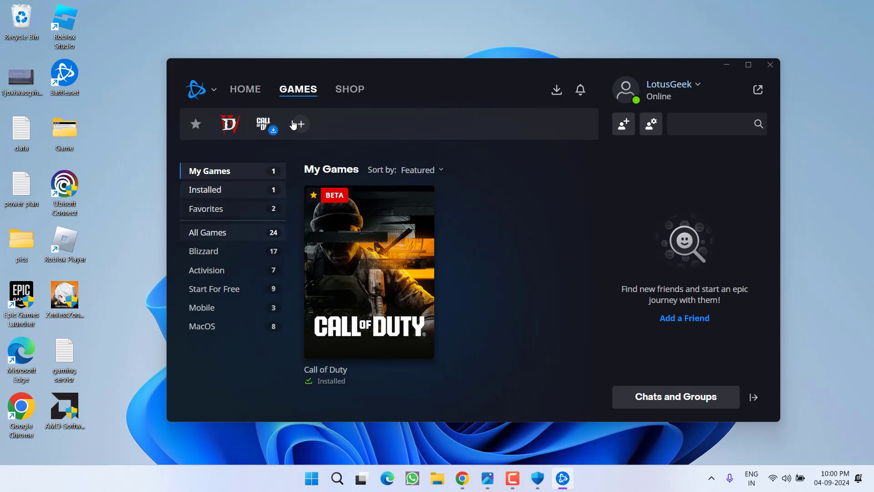
click(334, 358)
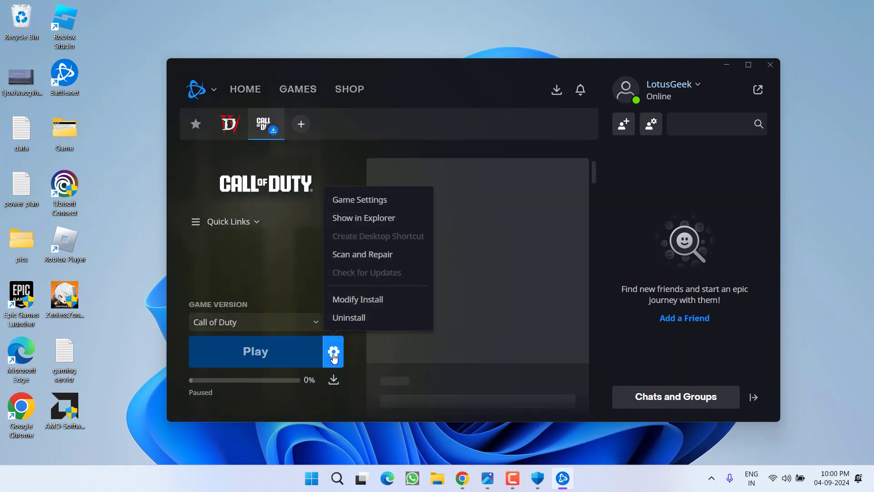
click(361, 219)
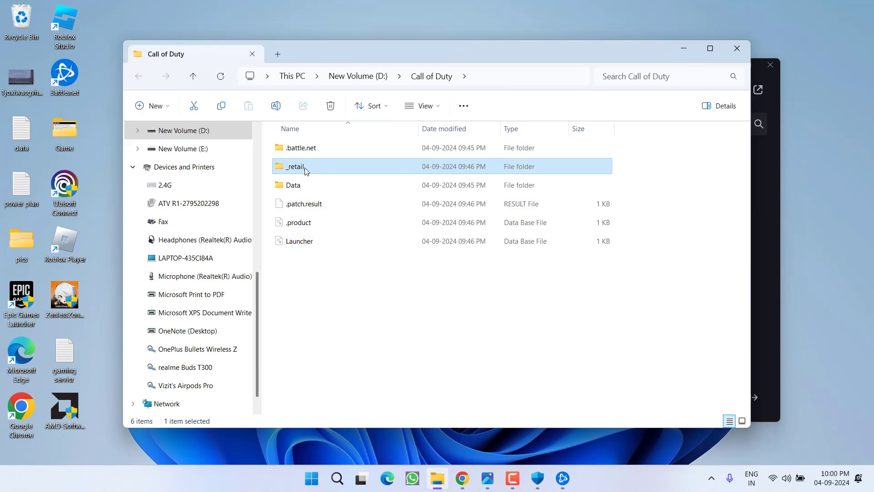
Open the _retail_ folder, view the delete option for the mp24 folder, and close File Explorer
double_click(305, 169)
click(309, 187)
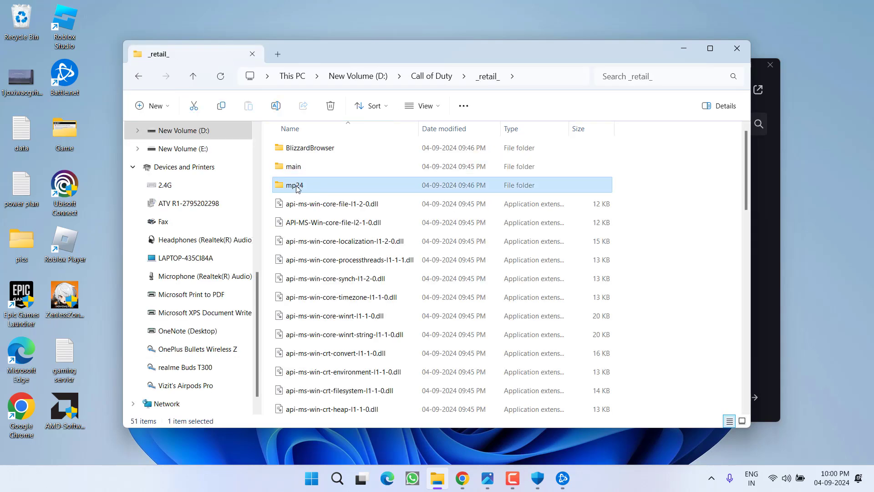
right_click(291, 188)
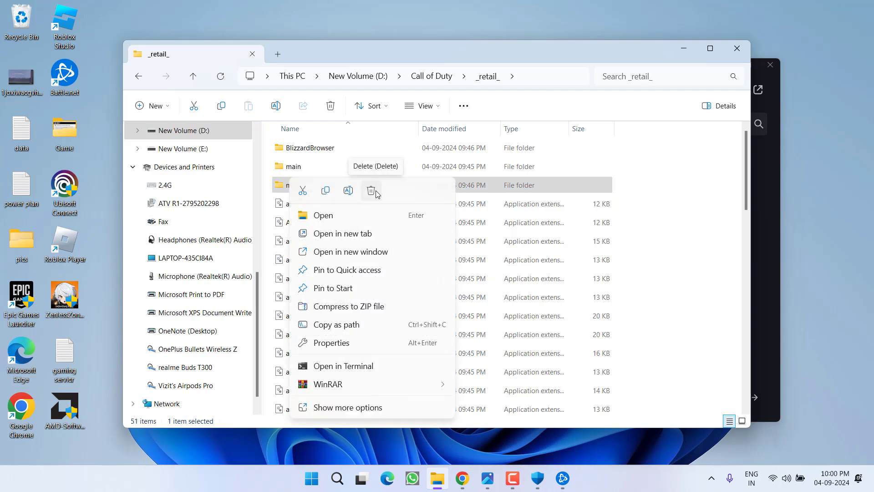
click(738, 48)
click(738, 49)
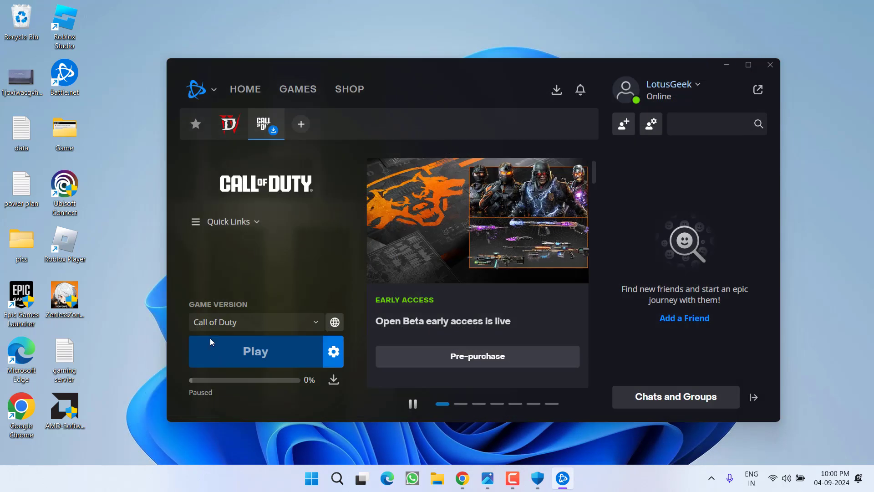
View the Scan and Repair option for Call of Duty in Battle.net and close the launcher
click(334, 351)
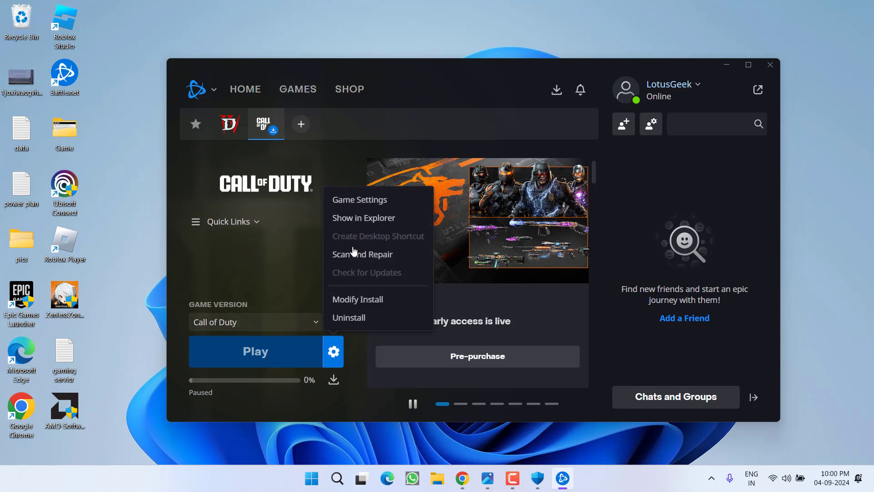
click(770, 69)
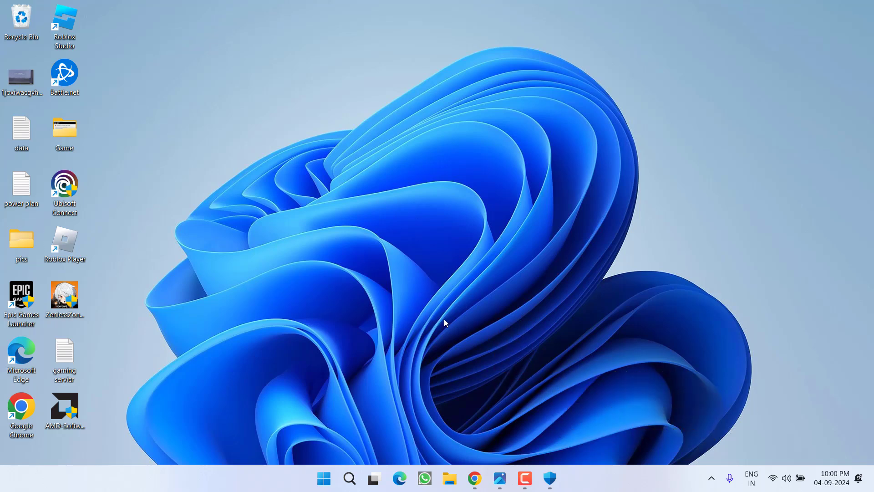
Switch to File Explorer, view the contents of the XboxGames folder on the C: drive, and close the window
key(super+e)
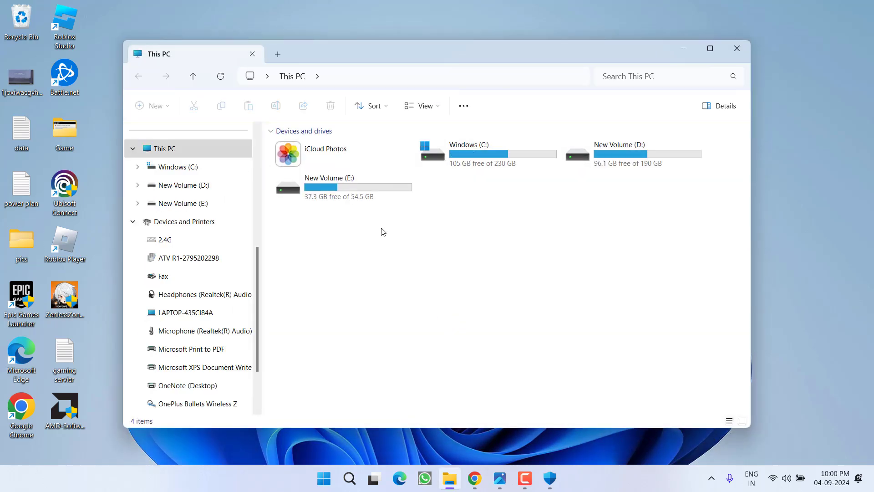
double_click(469, 155)
key(x)
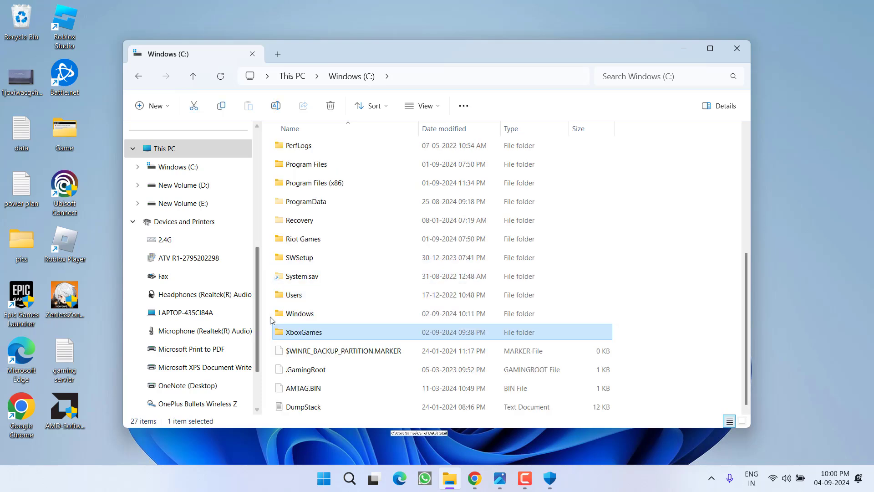
double_click(306, 334)
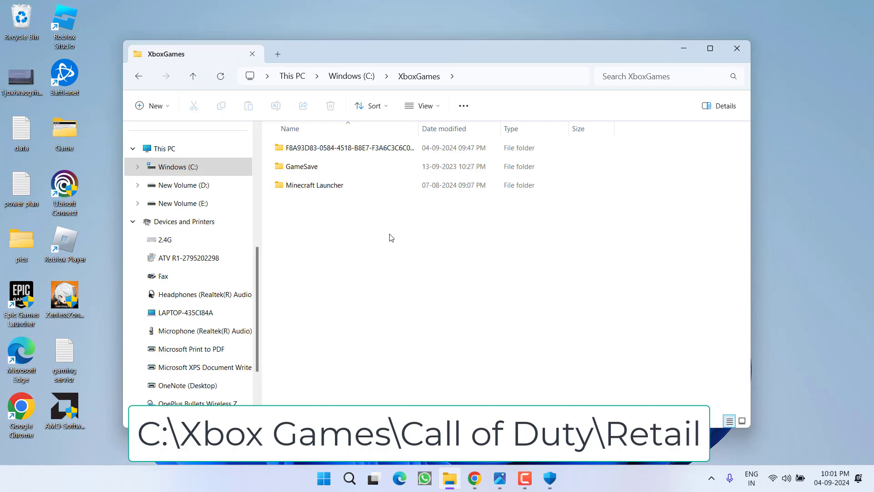
click(738, 49)
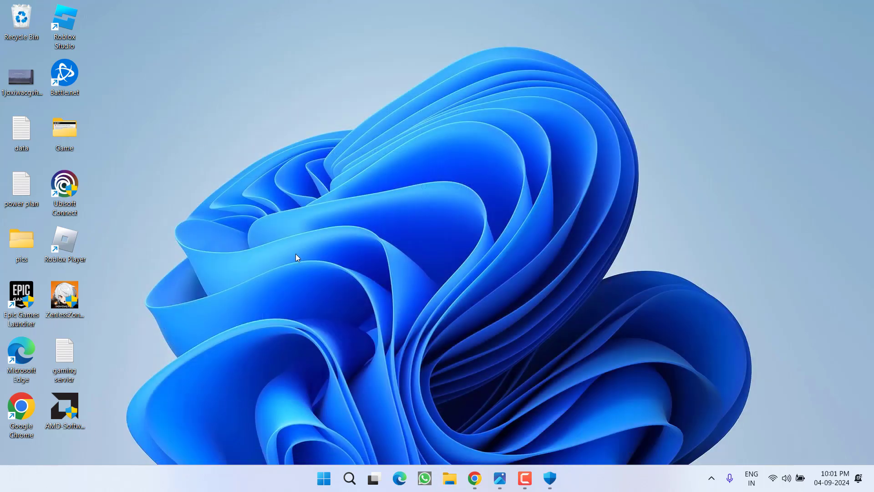